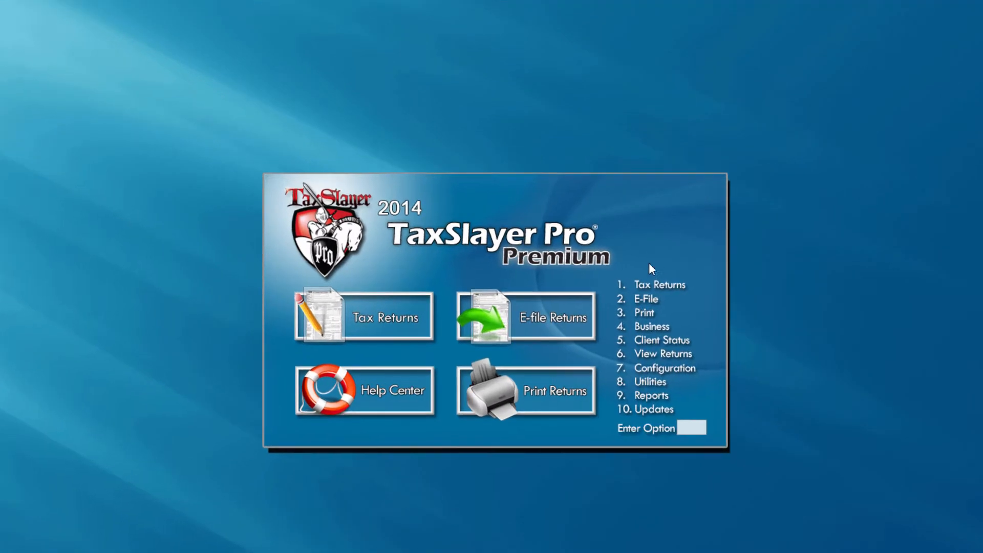
# Step: Go to 7. Configuration, then 4. Printer / Copies Setup
pyautogui.click(652, 372)
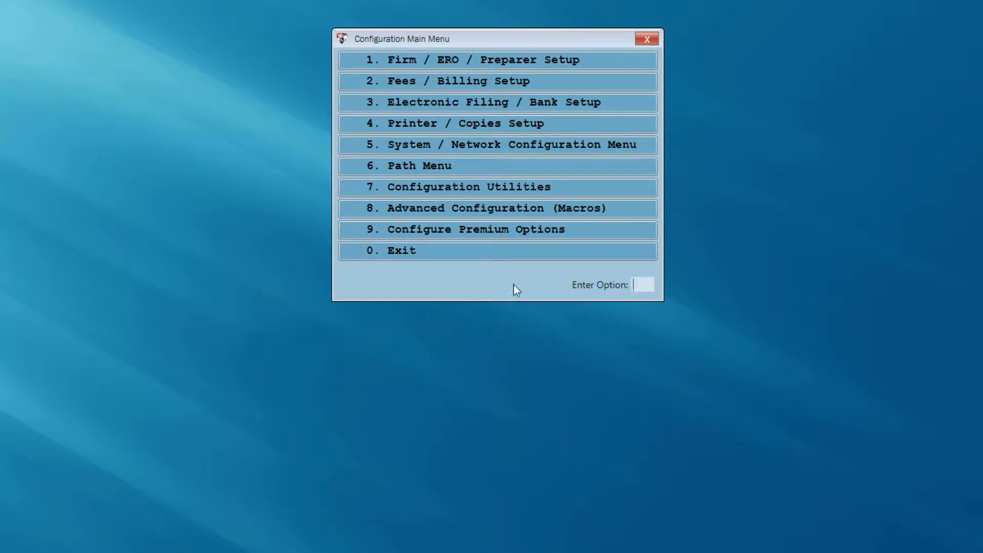
pyautogui.click(404, 131)
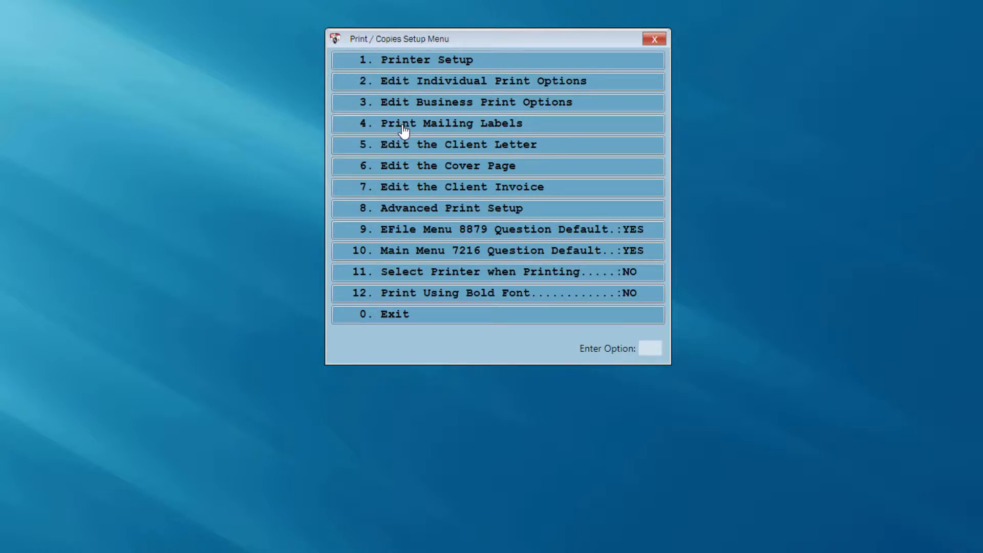
# Step: In 6. Edit the Cover Page, generate the 11. Print/View Test Cover Page preview
pyautogui.click(417, 174)
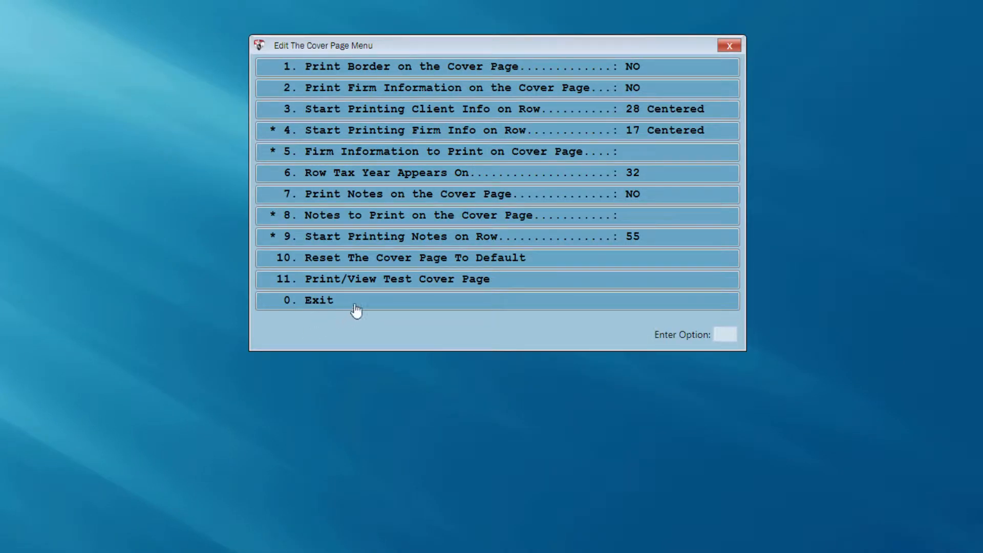
pyautogui.click(439, 287)
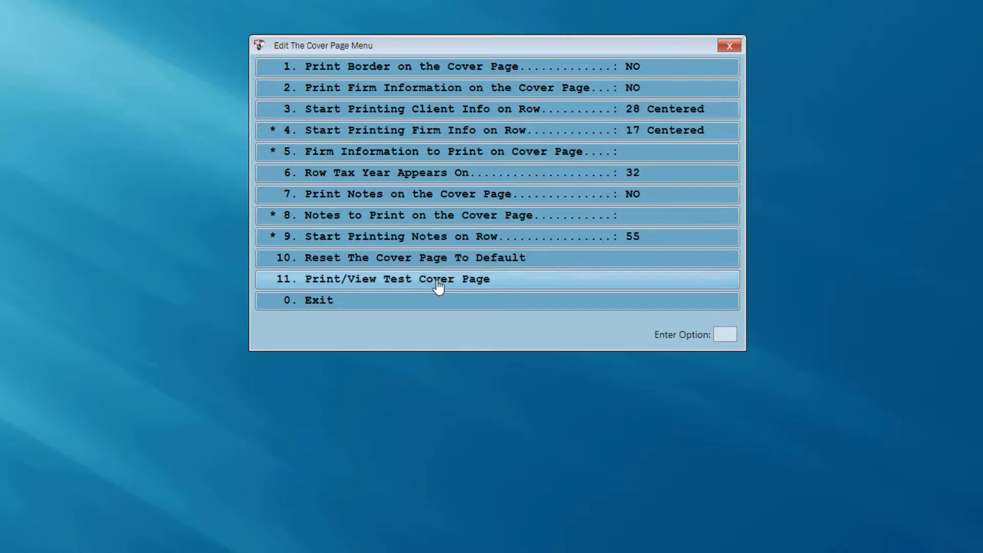
pyautogui.click(507, 290)
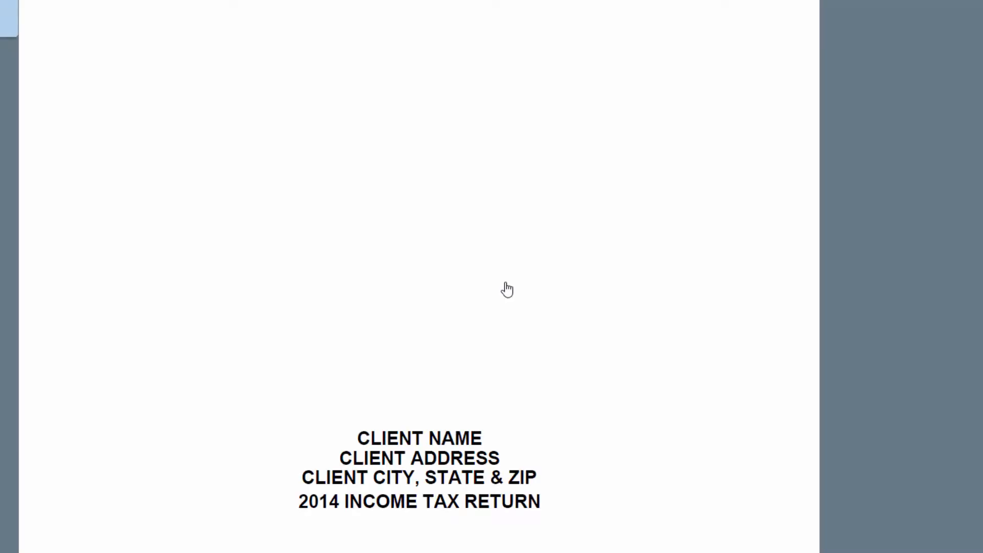
# Step: Scroll through the test cover page PDF showing only the client placeholder block, no border
pyautogui.scroll(-3, 507, 289)
pyautogui.scroll(-4, 506, 282)
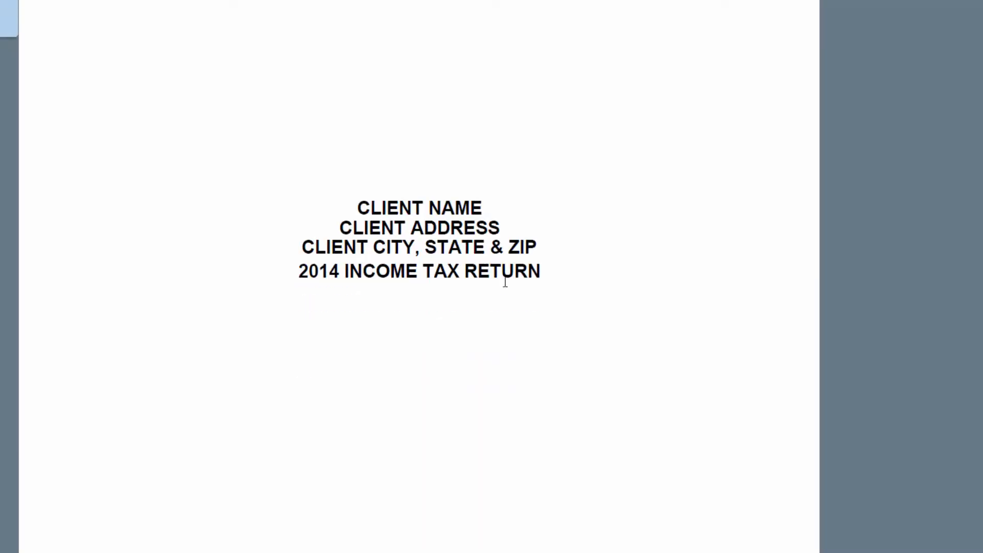
pyautogui.scroll(7, 505, 282)
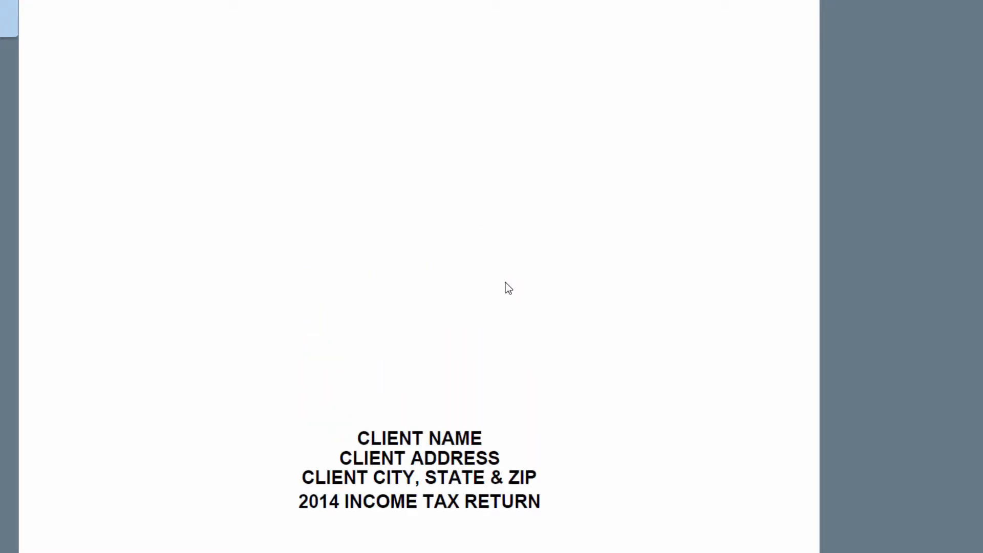
pyautogui.scroll(-3, 506, 283)
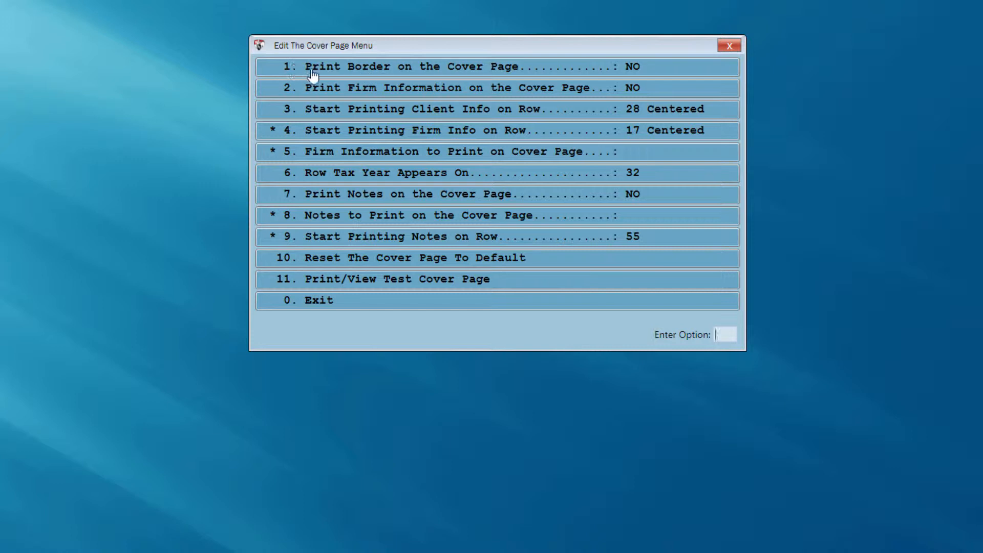
# Step: Turn on the cover page border and preview the test cover page
pyautogui.click(353, 71)
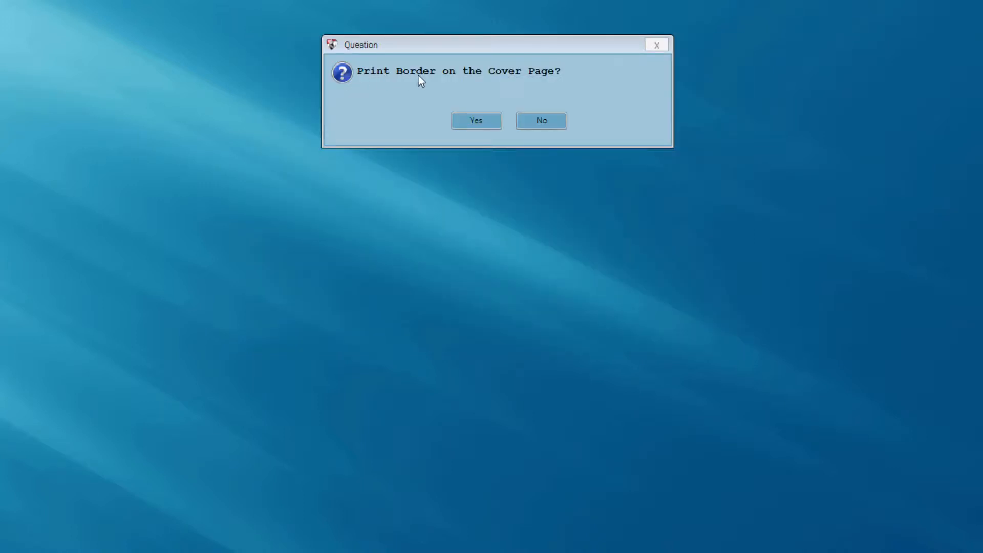
pyautogui.click(468, 126)
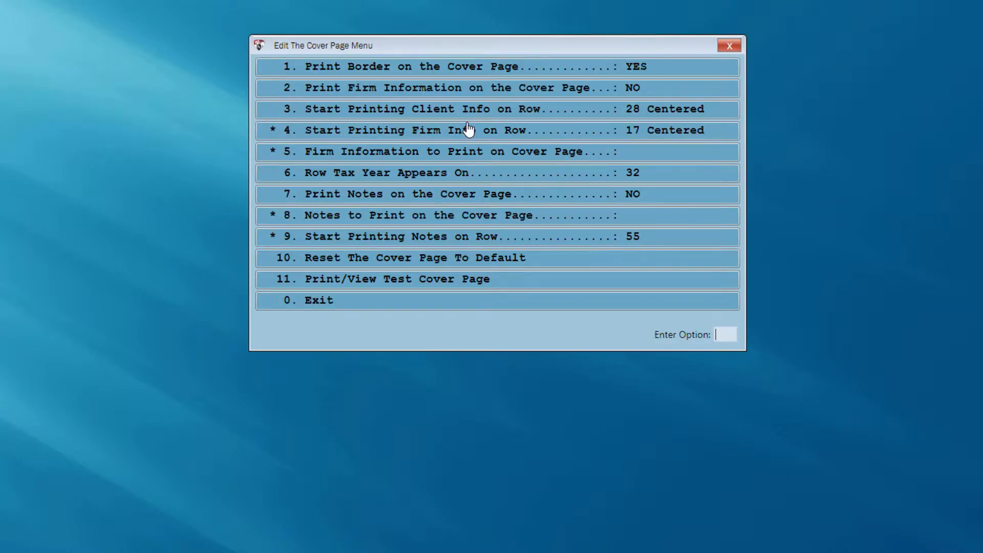
pyautogui.click(384, 282)
# Step: Turn on printing of firm information on the cover page and preview again
pyautogui.click(456, 97)
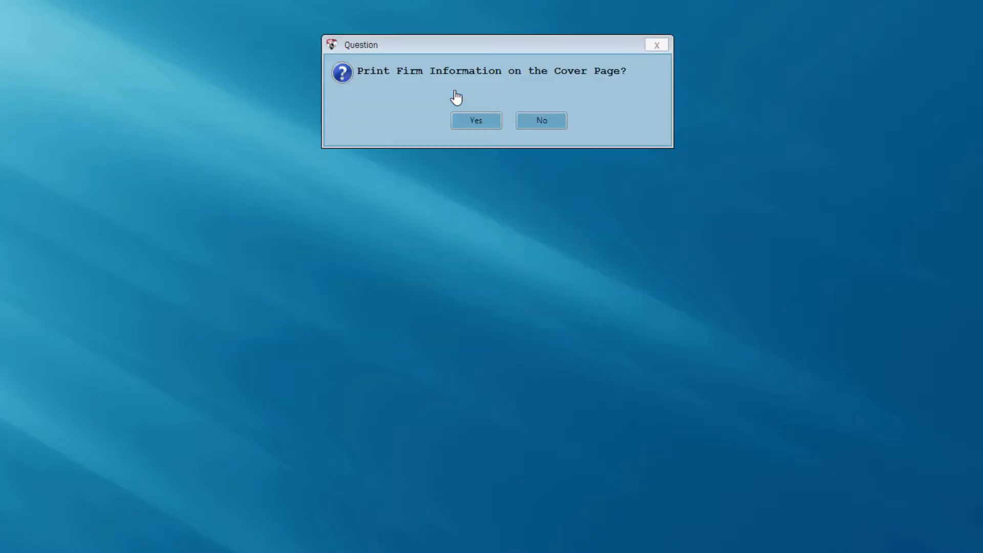
pyautogui.click(468, 131)
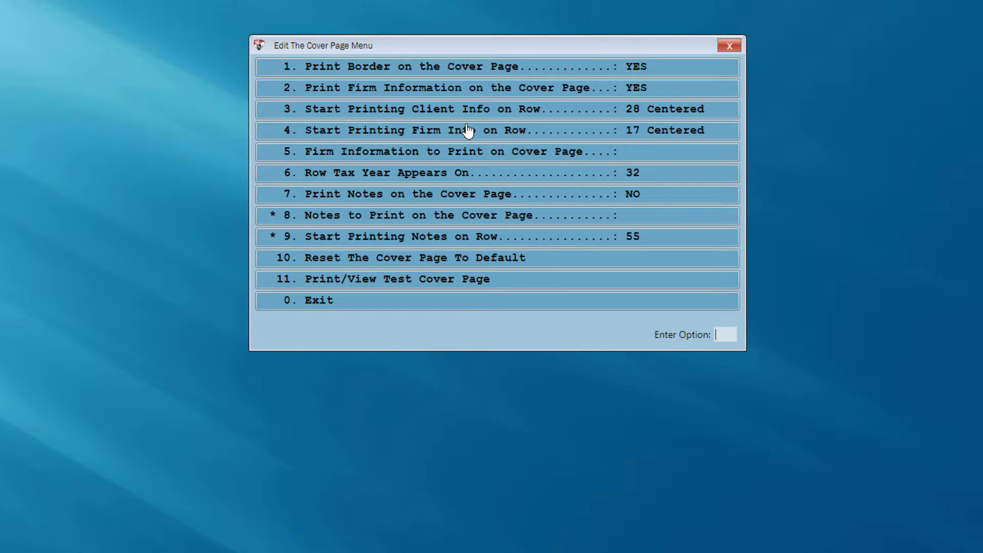
pyautogui.click(426, 288)
# Step: Accept the TAXSLAYER name, address, city/state/zip, phone and fax as cover page firm information
pyautogui.click(405, 160)
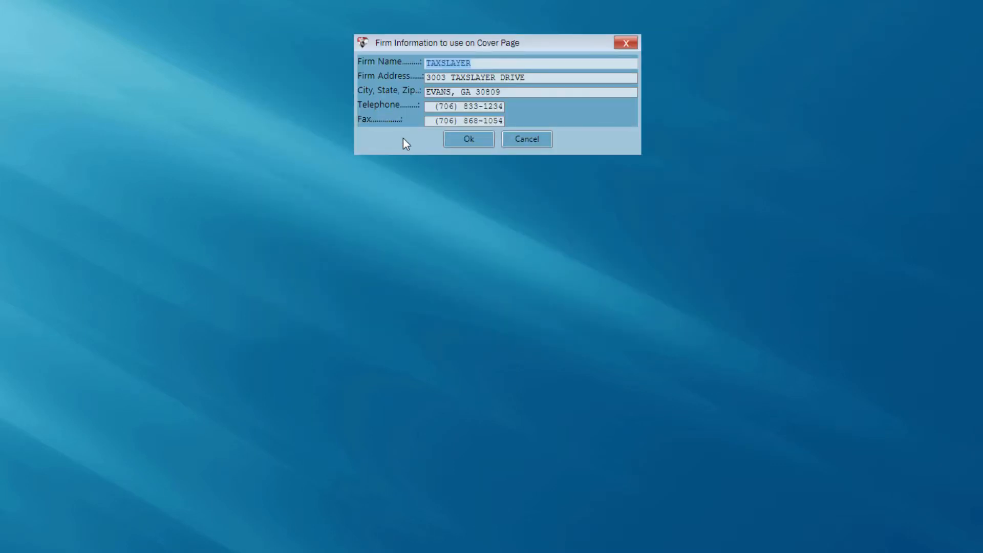
pyautogui.click(467, 148)
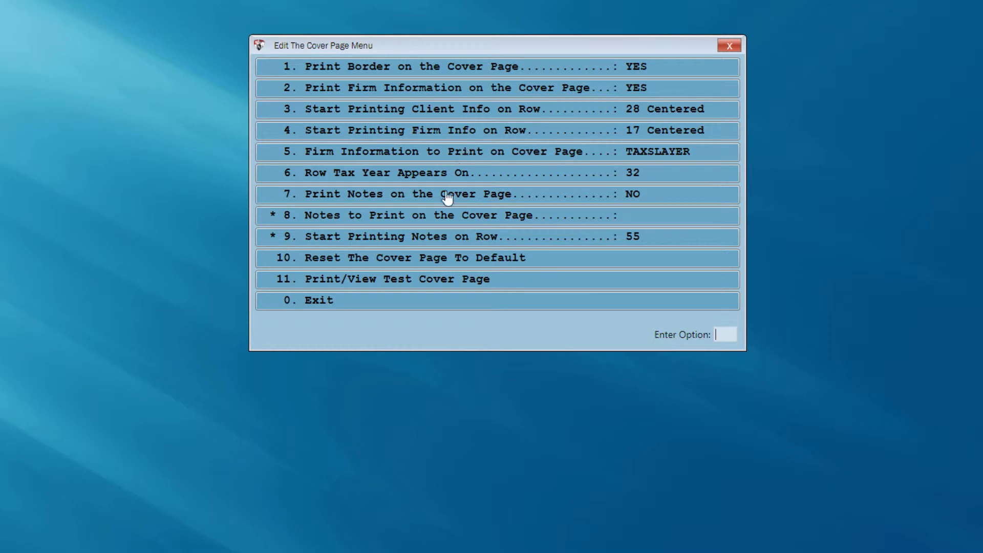
# Step: Preview the cover page with firm information, then turn on cover page notes
pyautogui.click(405, 288)
pyautogui.click(471, 202)
pyautogui.click(477, 123)
# Step: Enter the note 'Thank you for your business!' in the notes Description
pyautogui.click(367, 223)
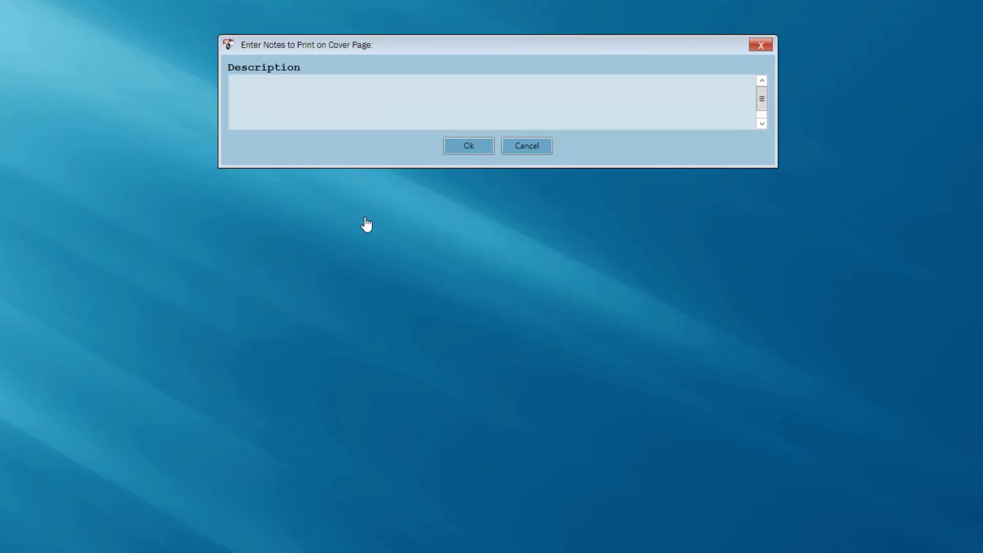
pyautogui.write('Thank you f')
pyautogui.write('oryour ')
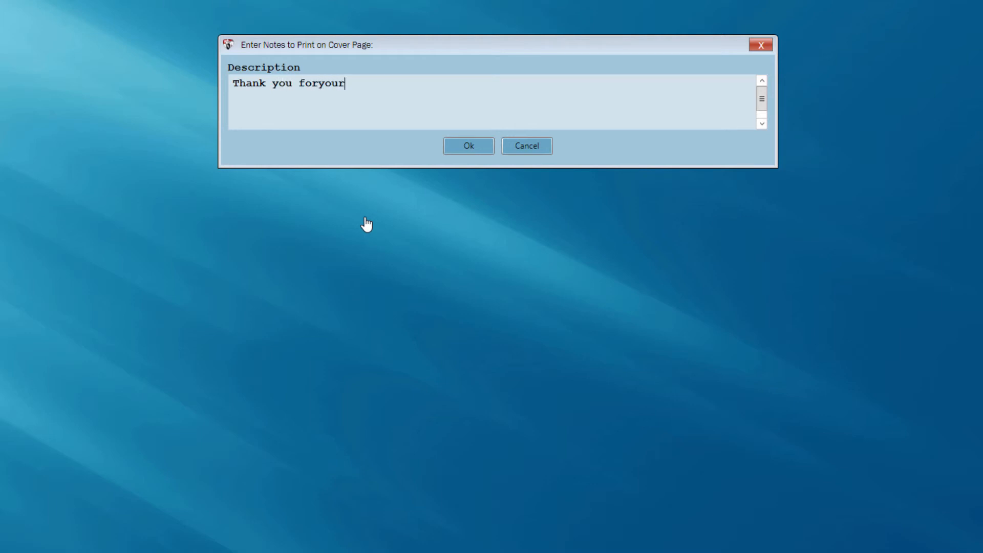
pyautogui.write('business!')
pyautogui.click(319, 81)
# Step: Save the thank-you note and preview the test cover page showing it near the bottom
pyautogui.click(451, 148)
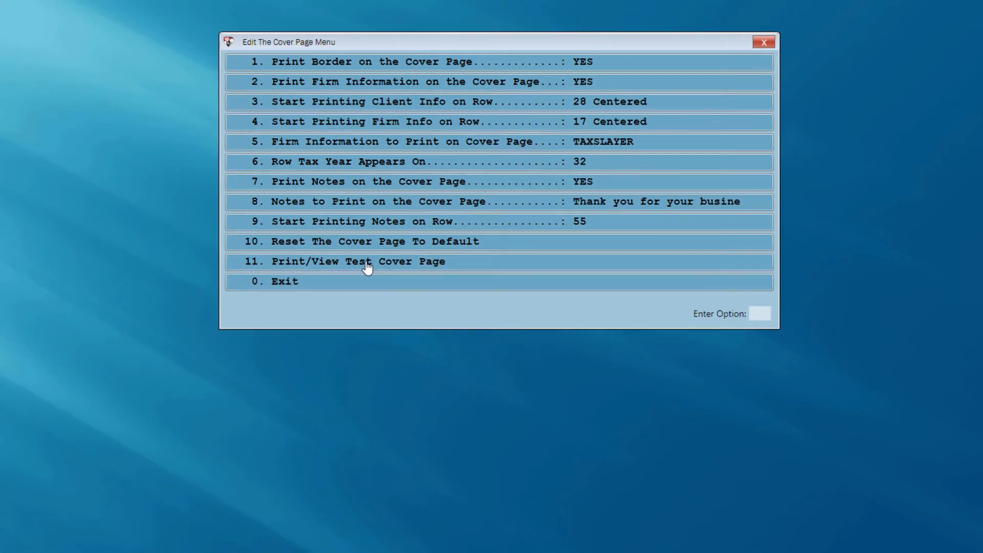
pyautogui.click(372, 256)
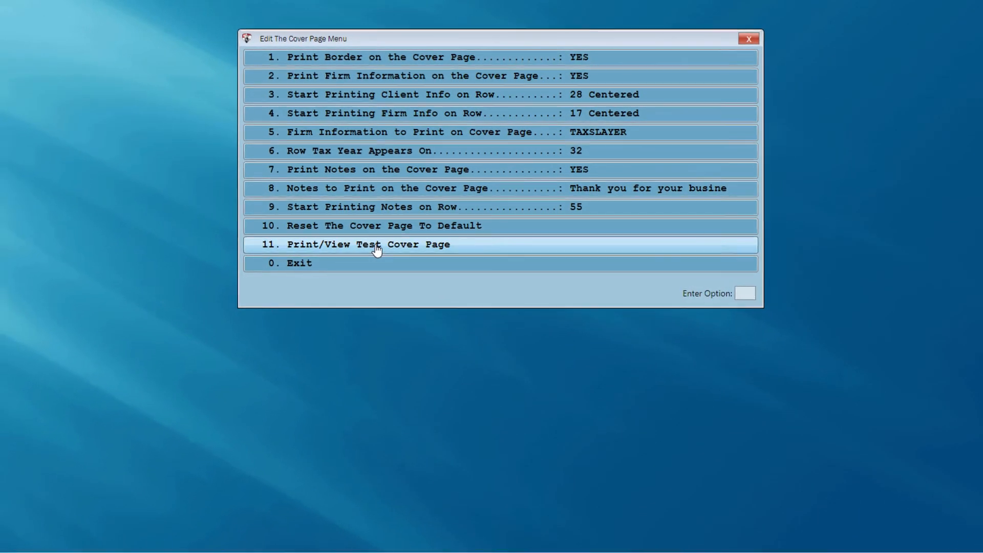
pyautogui.scroll(-5, 523, 252)
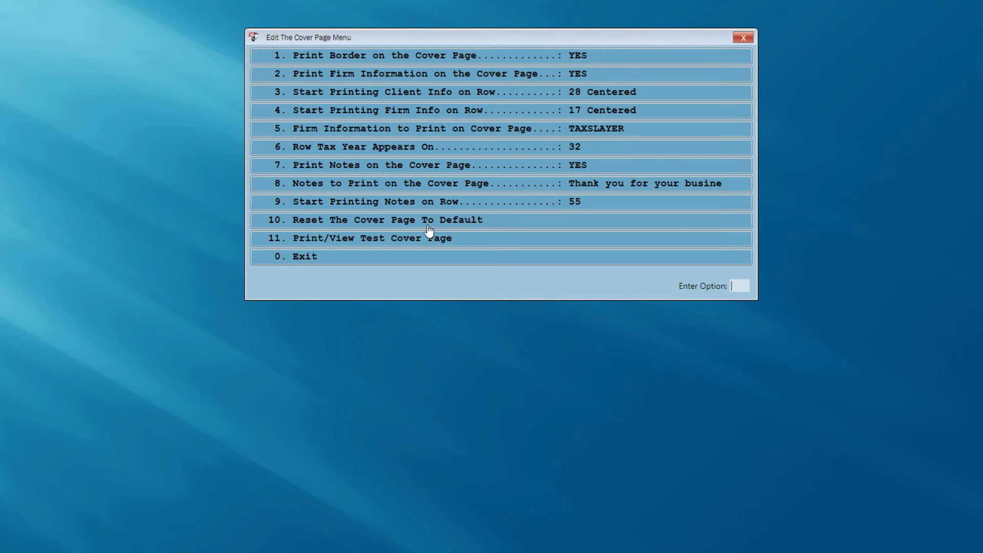
# Step: Reset the cover page to defaults, setting firm information and notes back to NO
pyautogui.click(311, 223)
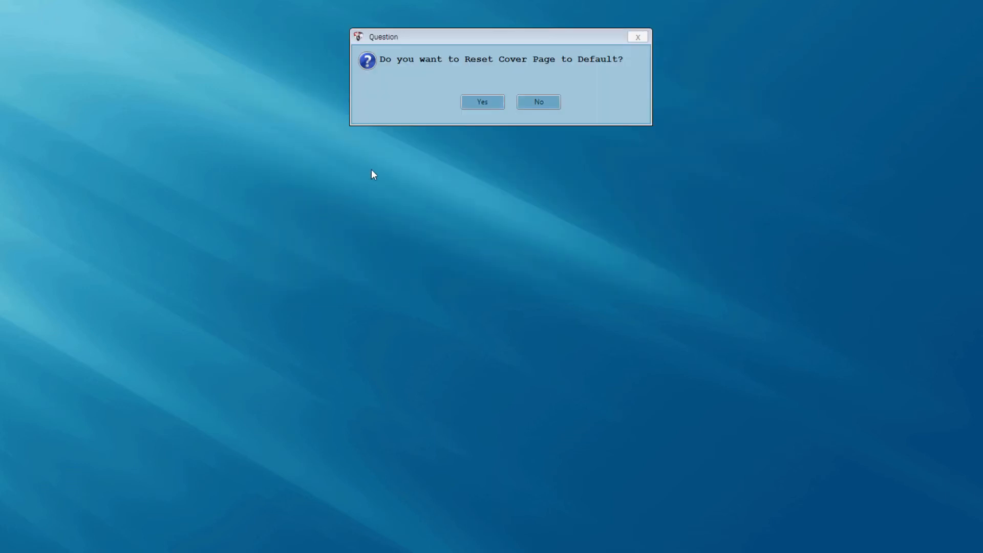
pyautogui.click(483, 104)
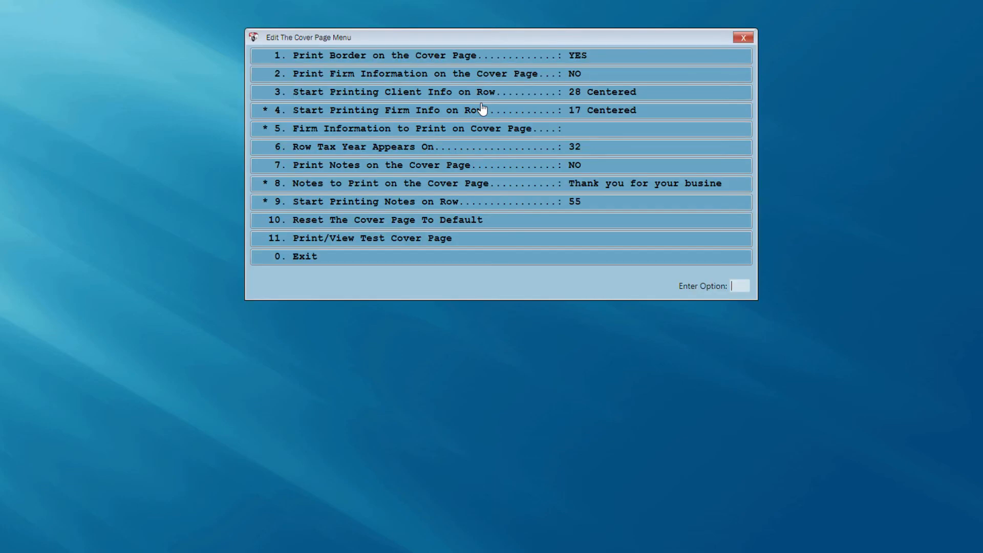
# Step: Preview the reset test cover page in Adobe Reader
pyautogui.click(383, 239)
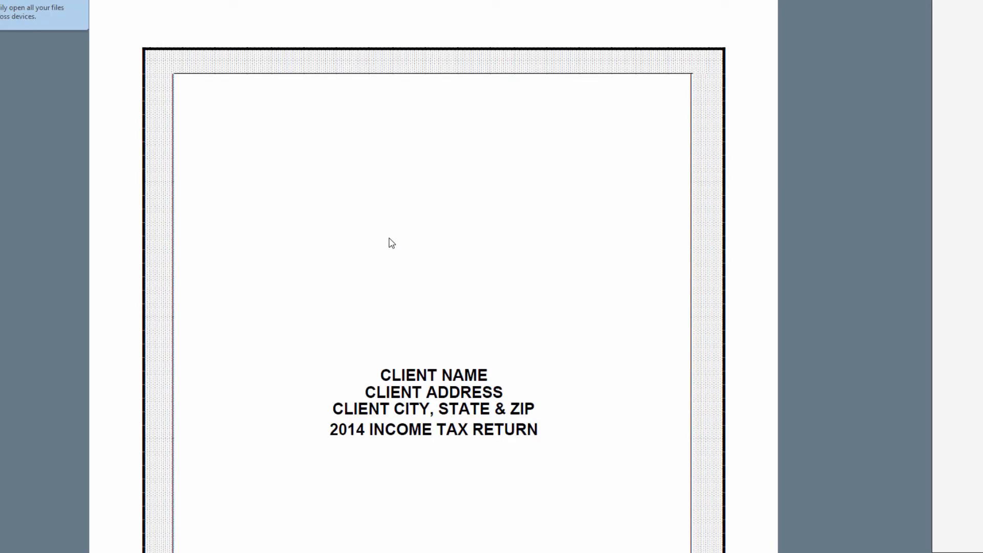
pyautogui.scroll(-5, 392, 243)
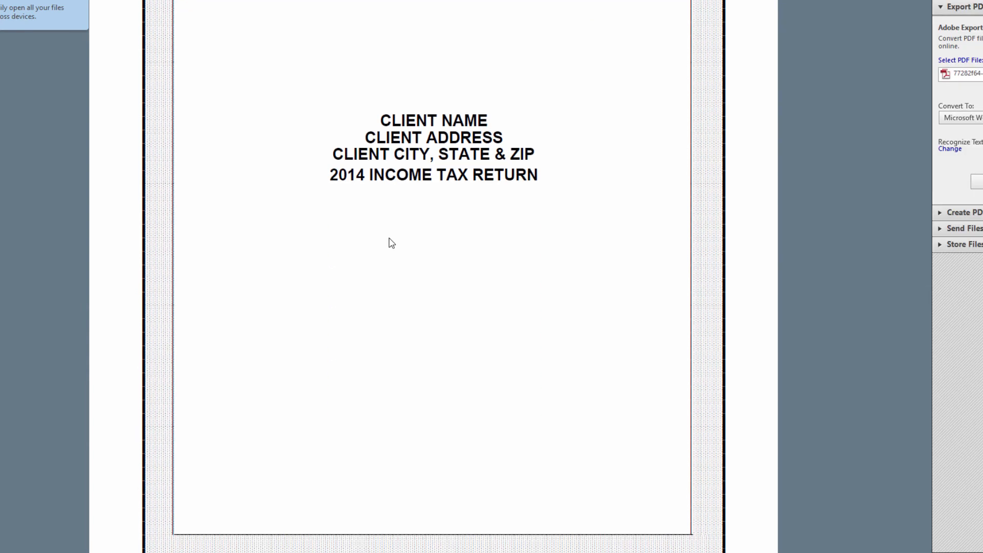
pyautogui.scroll(5, 391, 243)
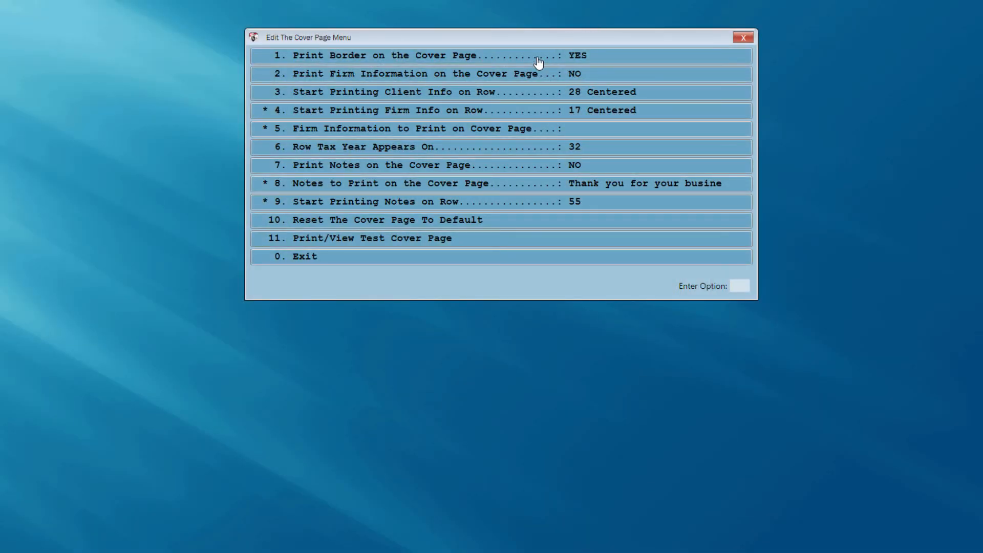
# Step: Switch the cover page border off and preview the borderless test cover page
pyautogui.click(539, 61)
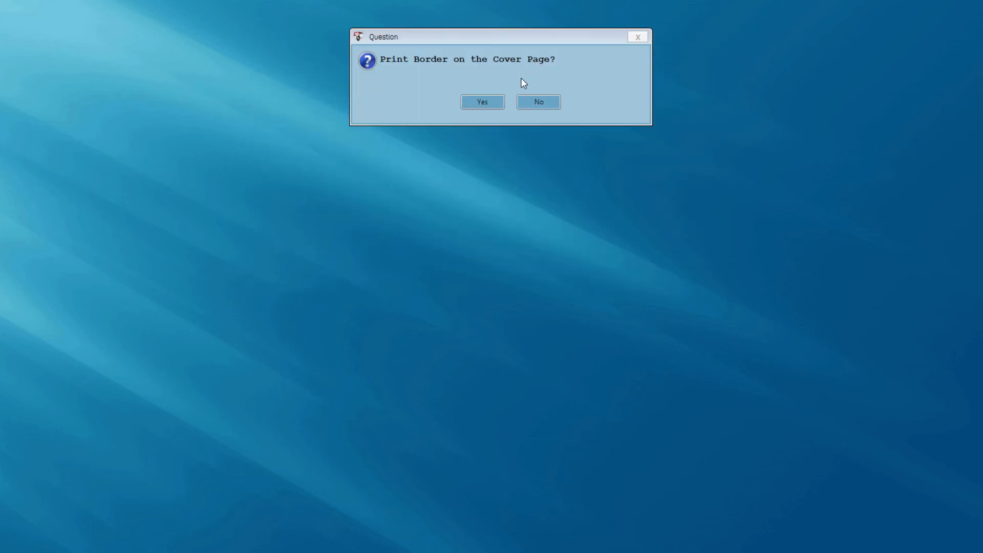
pyautogui.click(528, 103)
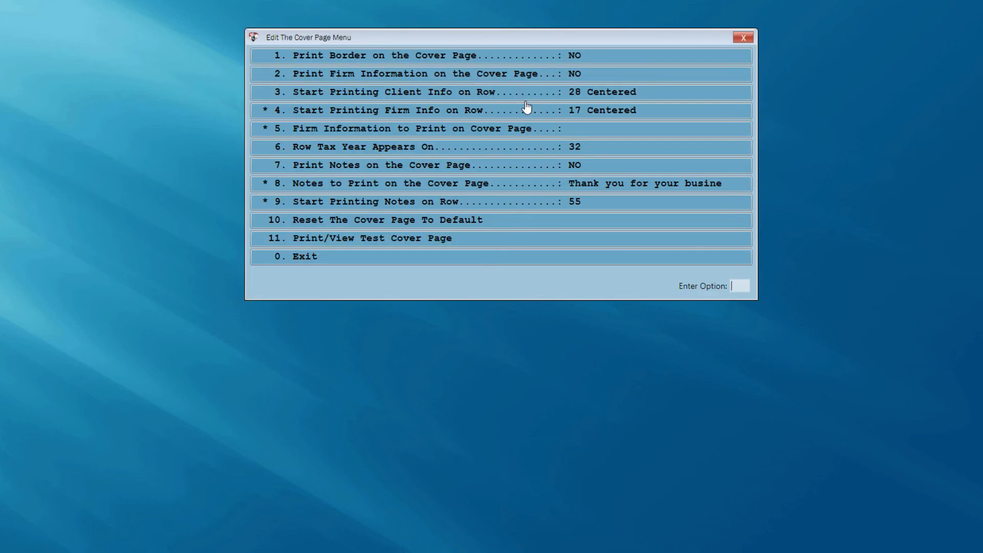
pyautogui.click(431, 241)
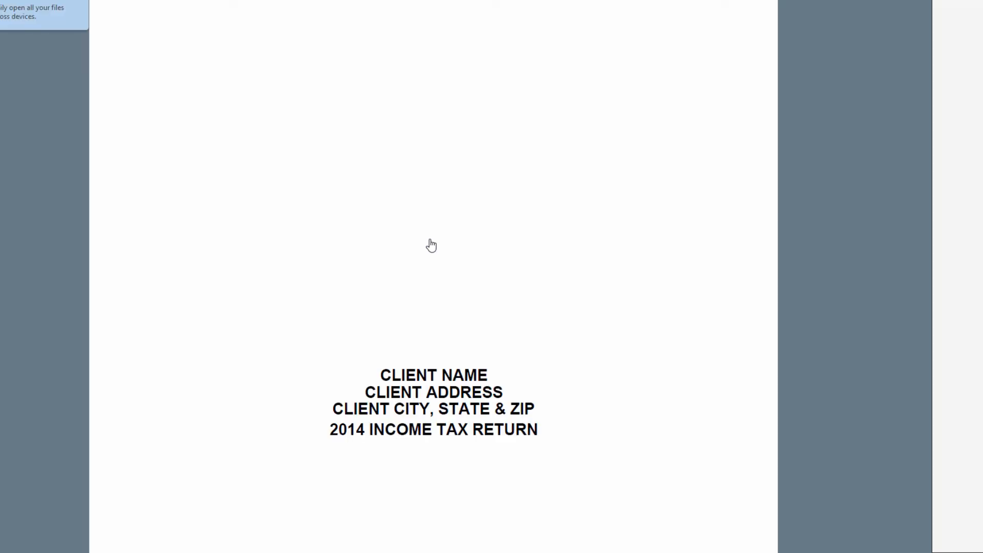
pyautogui.scroll(-5, 430, 240)
pyautogui.scroll(5, 431, 240)
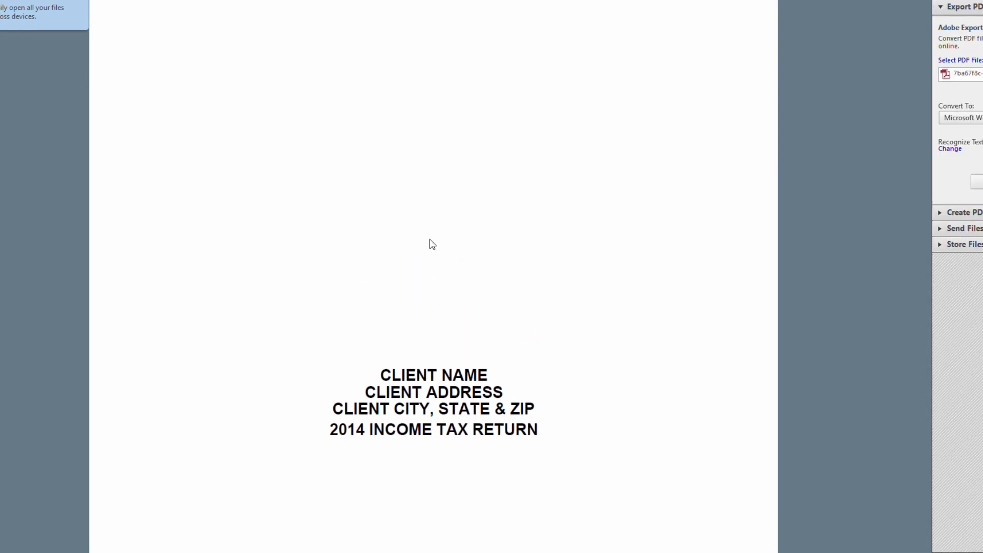